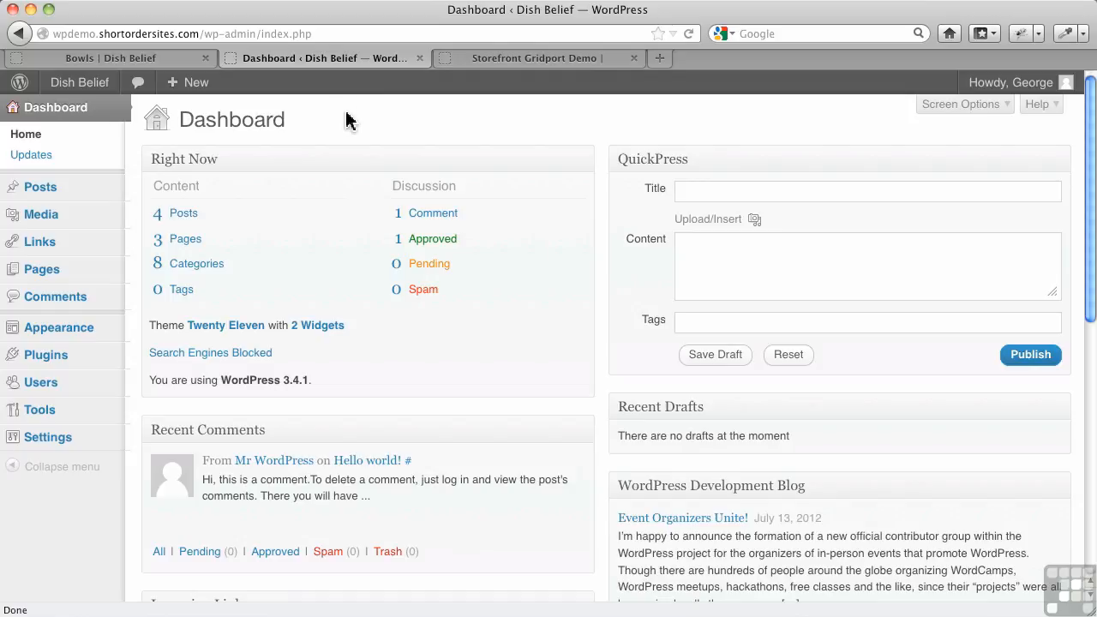
Look through the uploaded images in the Media Library and open the media settings to review the image sizes.
{"action": "mouse_move", "coordinate": [48, 222]}
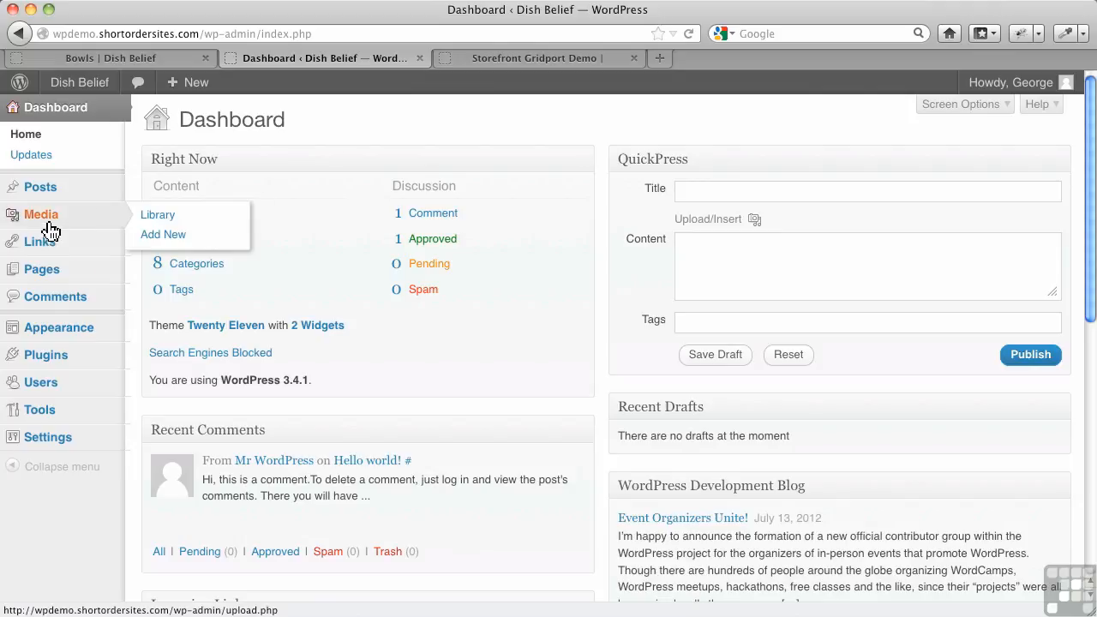
{"action": "left_click", "coordinate": [151, 220]}
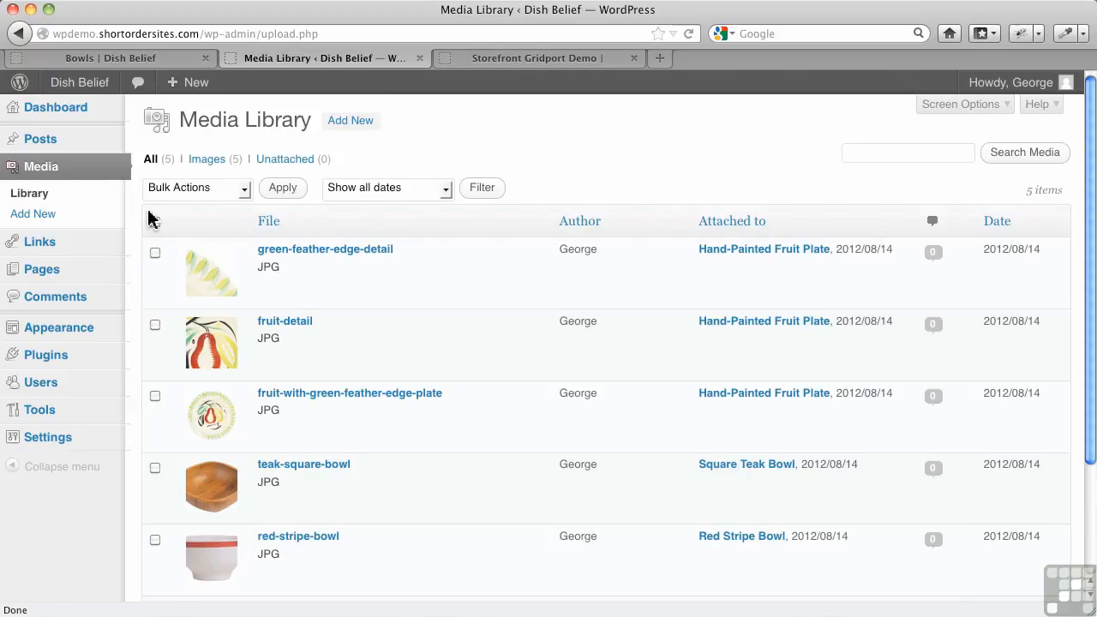
{"action": "mouse_move", "coordinate": [379, 248]}
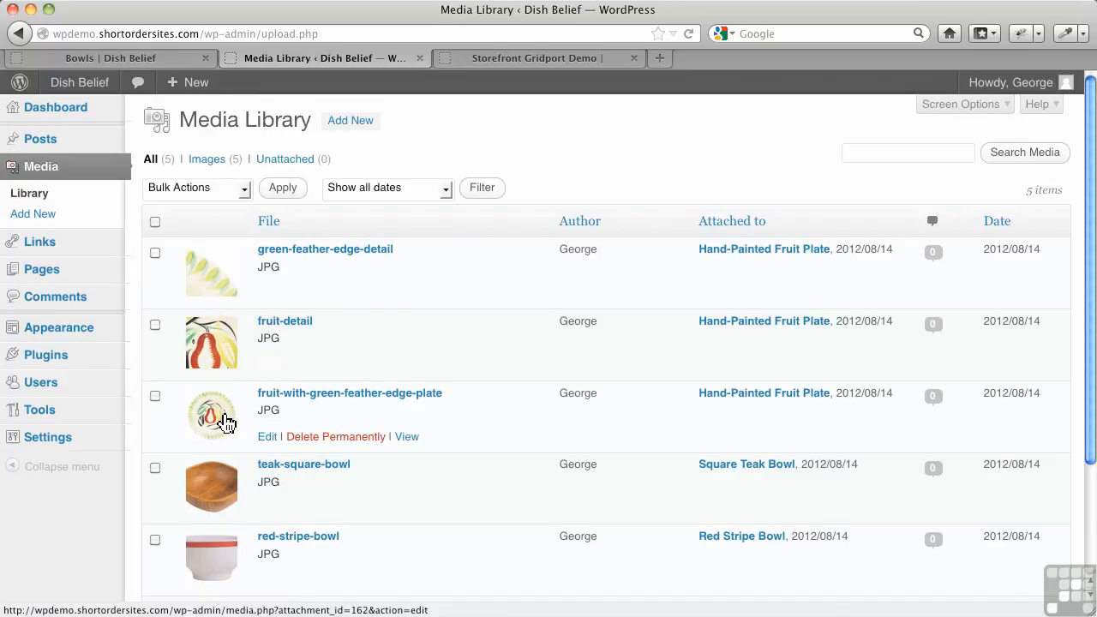
{"action": "scroll", "coordinate": [227, 493], "scroll_direction": "down", "scroll_amount": 2}
{"action": "scroll", "coordinate": [225, 484], "scroll_direction": "down", "scroll_amount": 3}
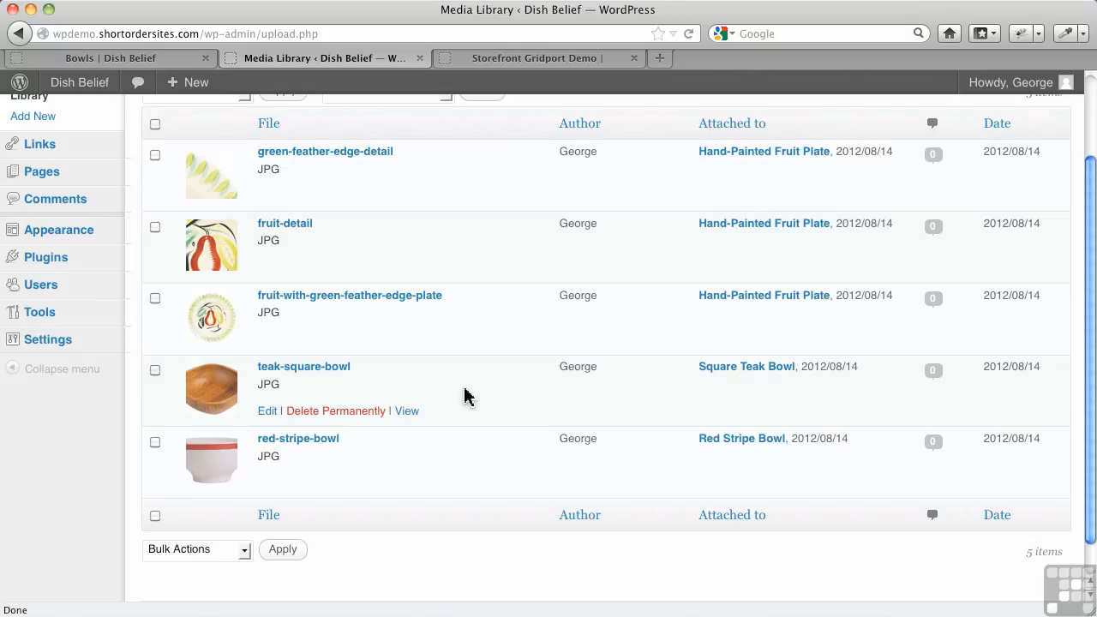
{"action": "mouse_move", "coordinate": [78, 344]}
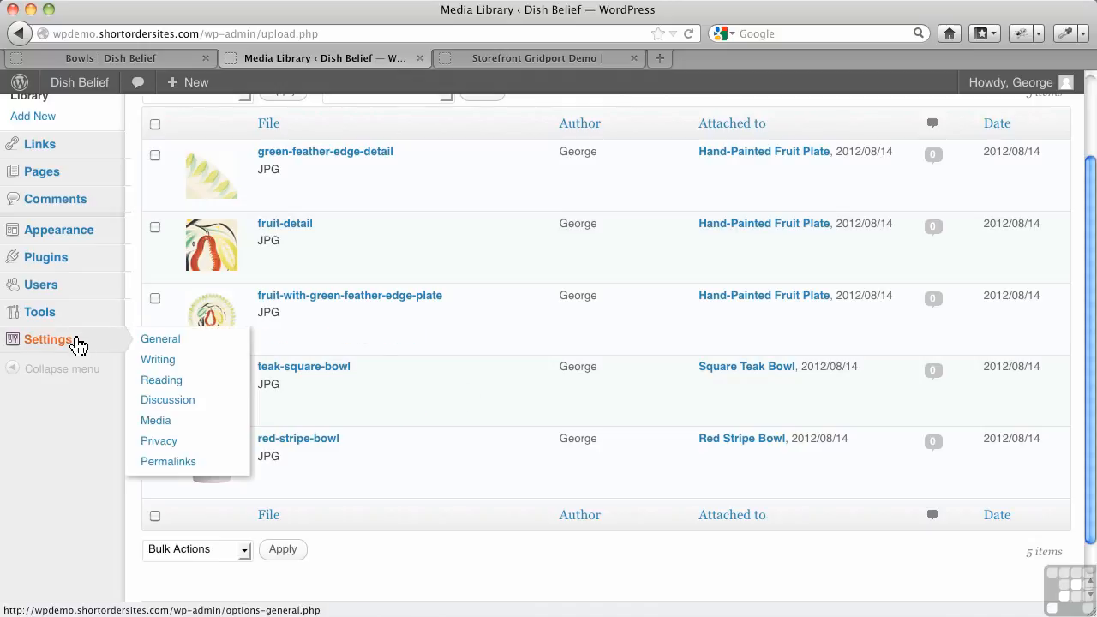
{"action": "left_click", "coordinate": [165, 432]}
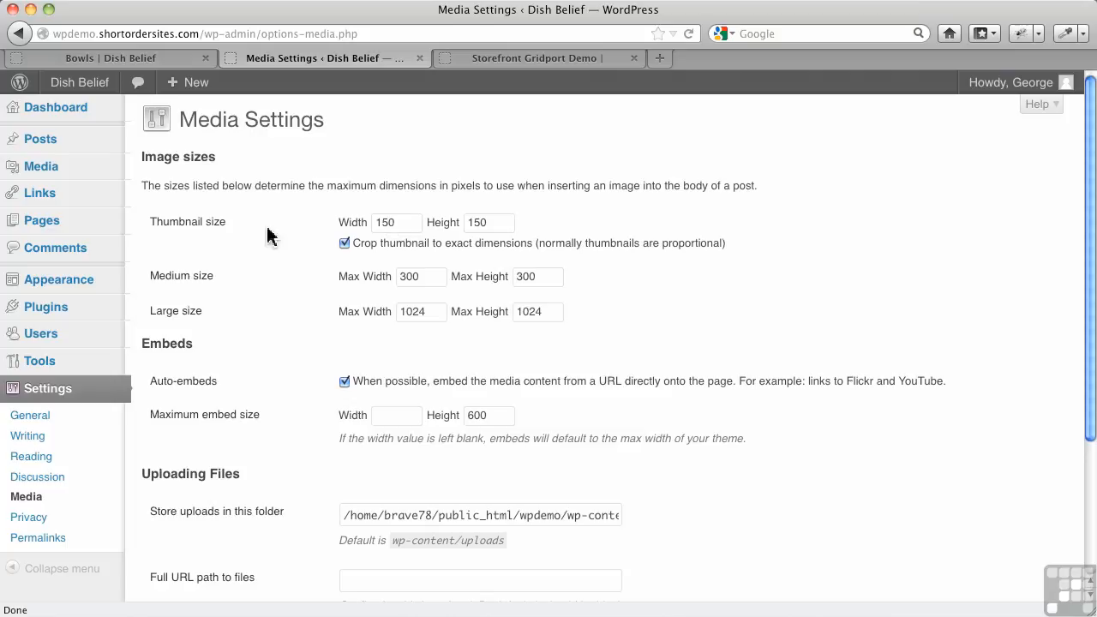
Open the teak-square-bowl image from the Media Library for image editing and choose to apply changes to the thumbnail only.
{"action": "mouse_move", "coordinate": [74, 186]}
{"action": "left_click", "coordinate": [154, 170]}
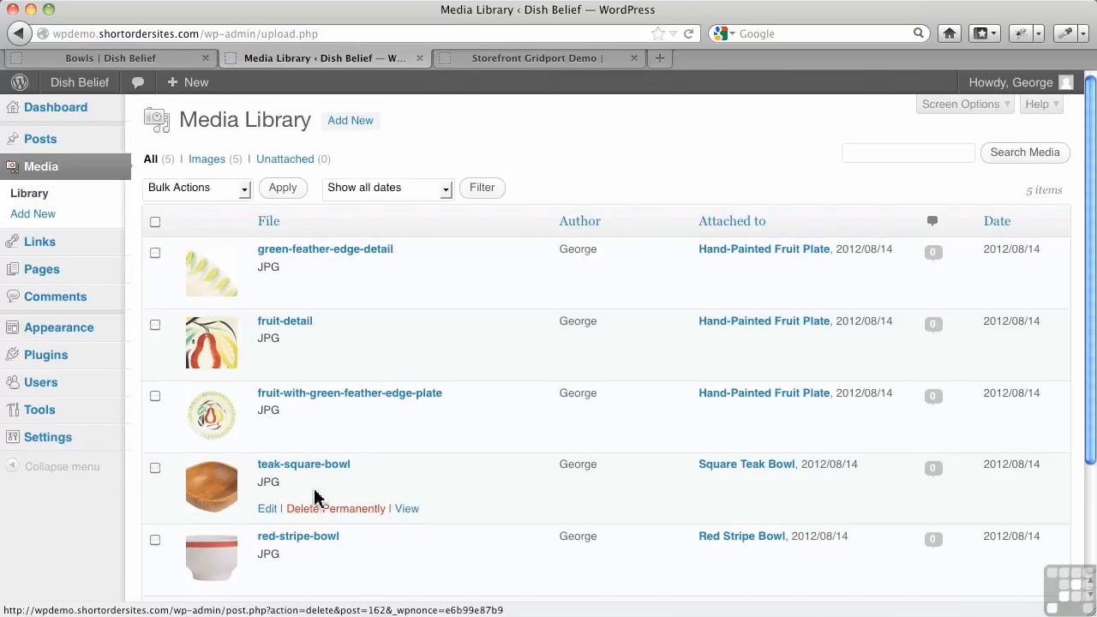
{"action": "left_click", "coordinate": [315, 473]}
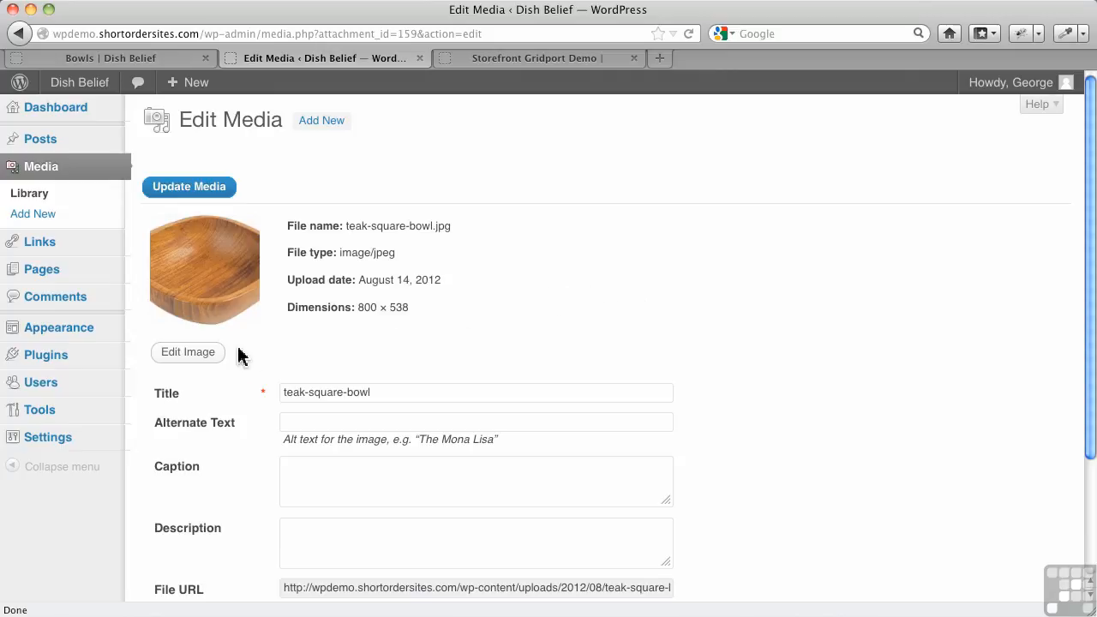
{"action": "left_click", "coordinate": [190, 354]}
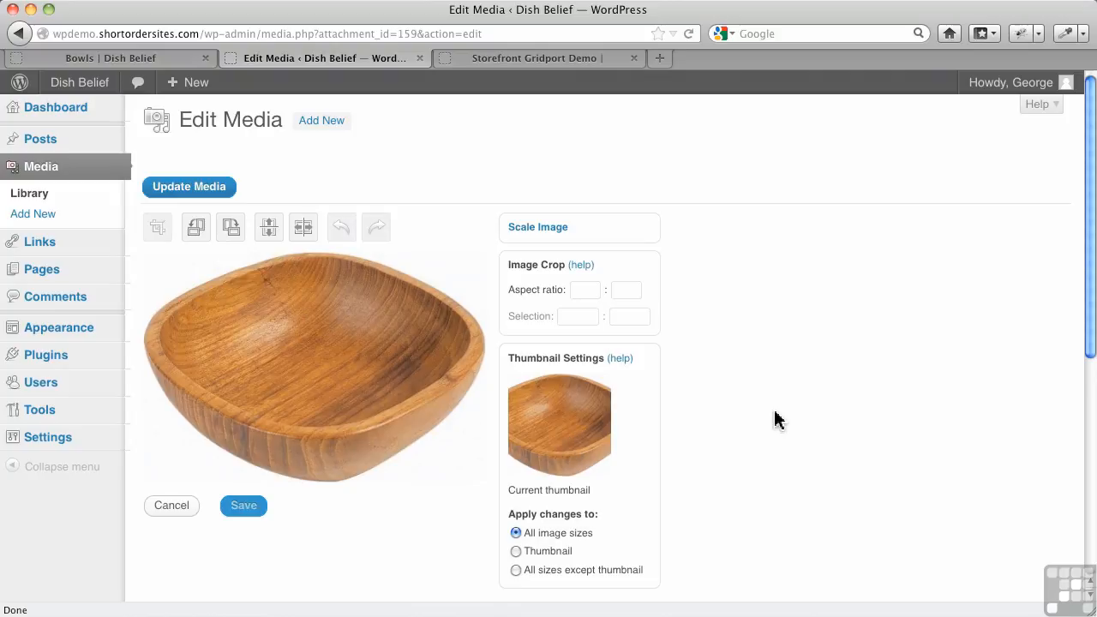
{"action": "scroll", "coordinate": [776, 420], "scroll_direction": "down", "scroll_amount": 3}
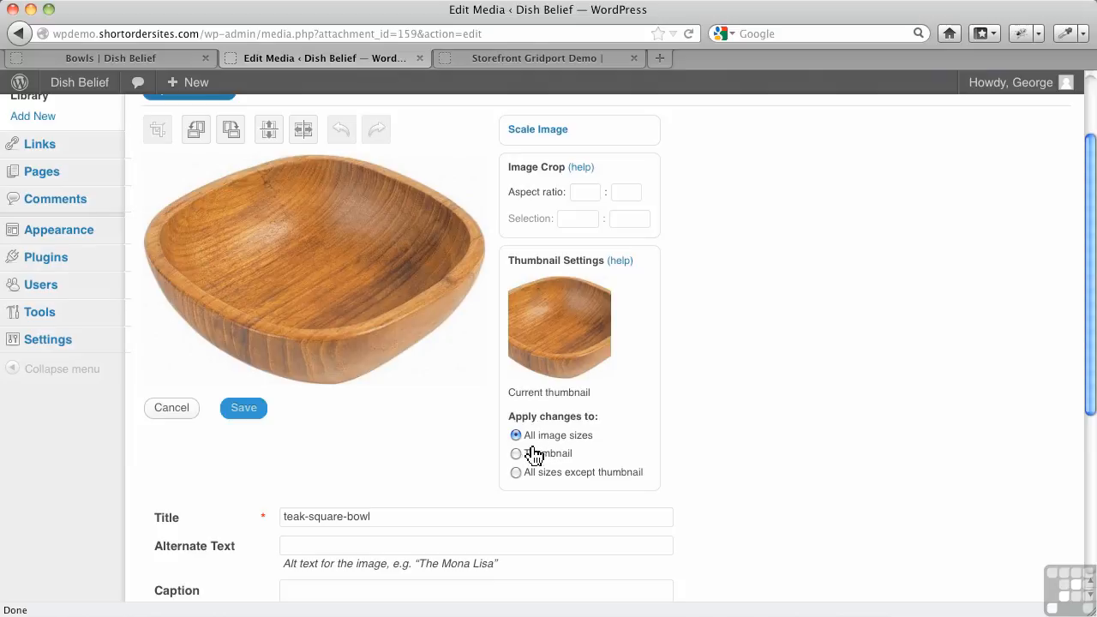
{"action": "left_click", "coordinate": [515, 455]}
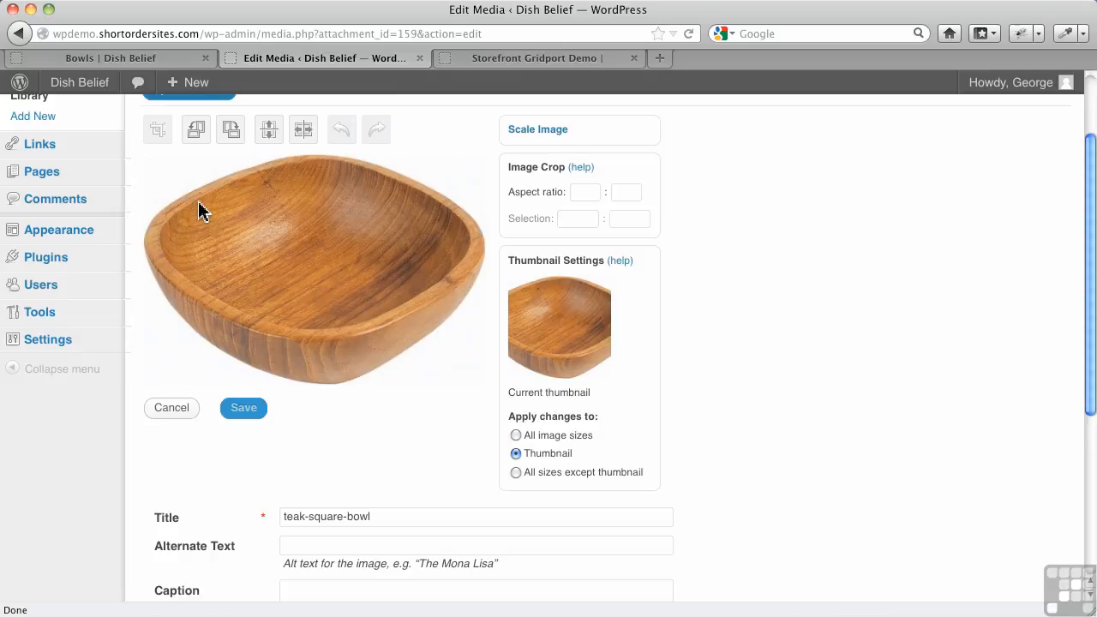
Draw a crop selection of about 524 by 492 over the left part of the bowl and set its height to 524.
{"action": "left_click_drag", "start_coordinate": [156, 175], "coordinate": [354, 360]}
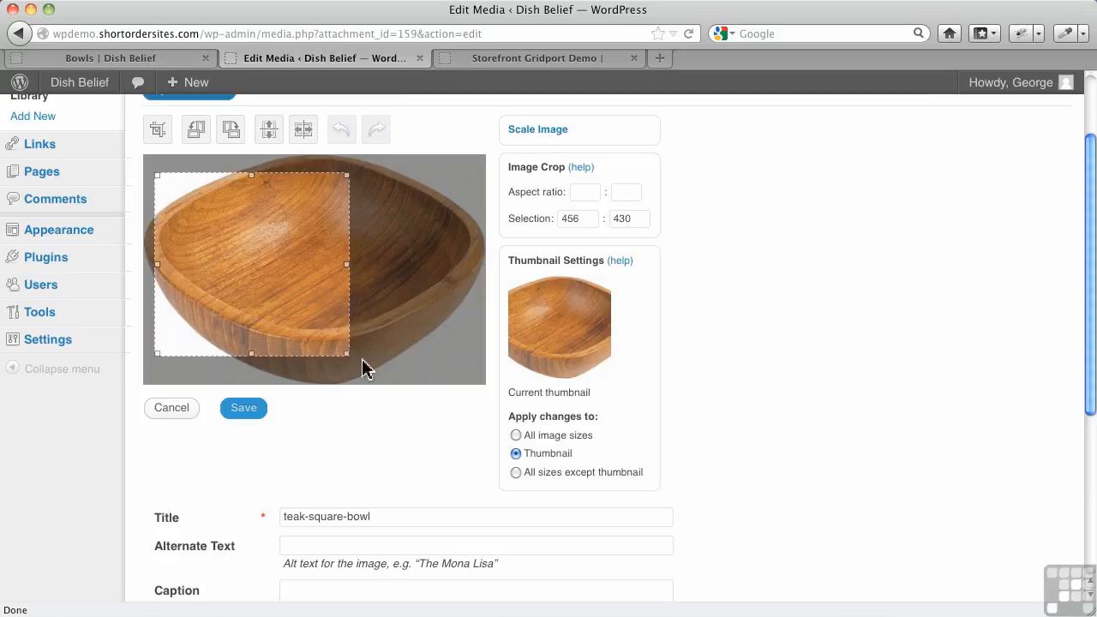
{"action": "left_click_drag", "start_coordinate": [362, 360], "coordinate": [378, 380]}
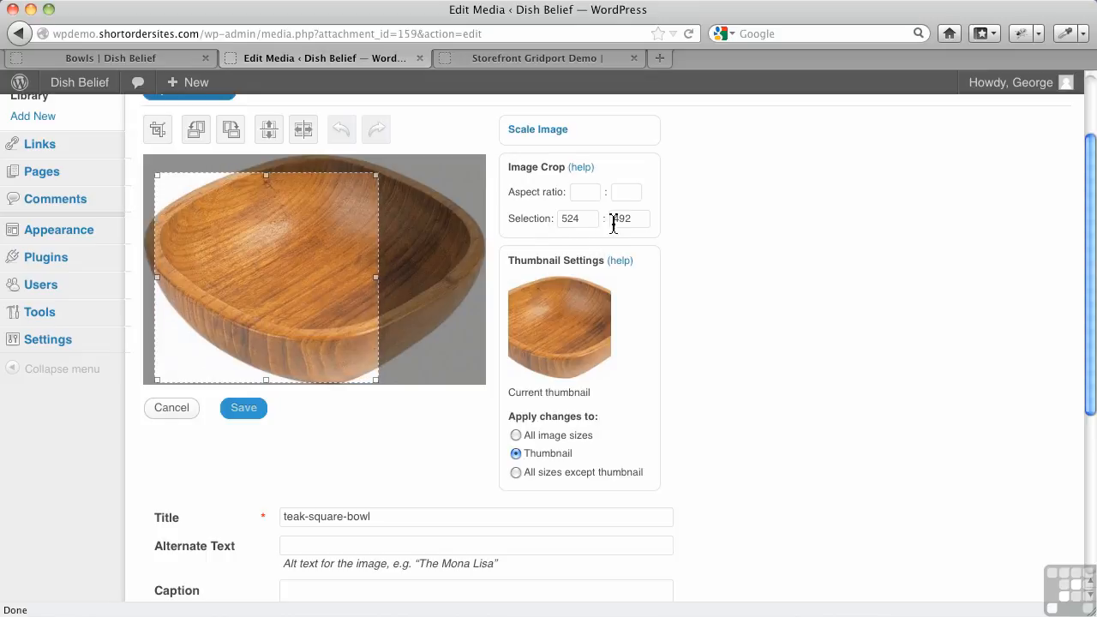
{"action": "left_click_drag", "start_coordinate": [640, 222], "coordinate": [589, 223]}
{"action": "type", "text": "52"}
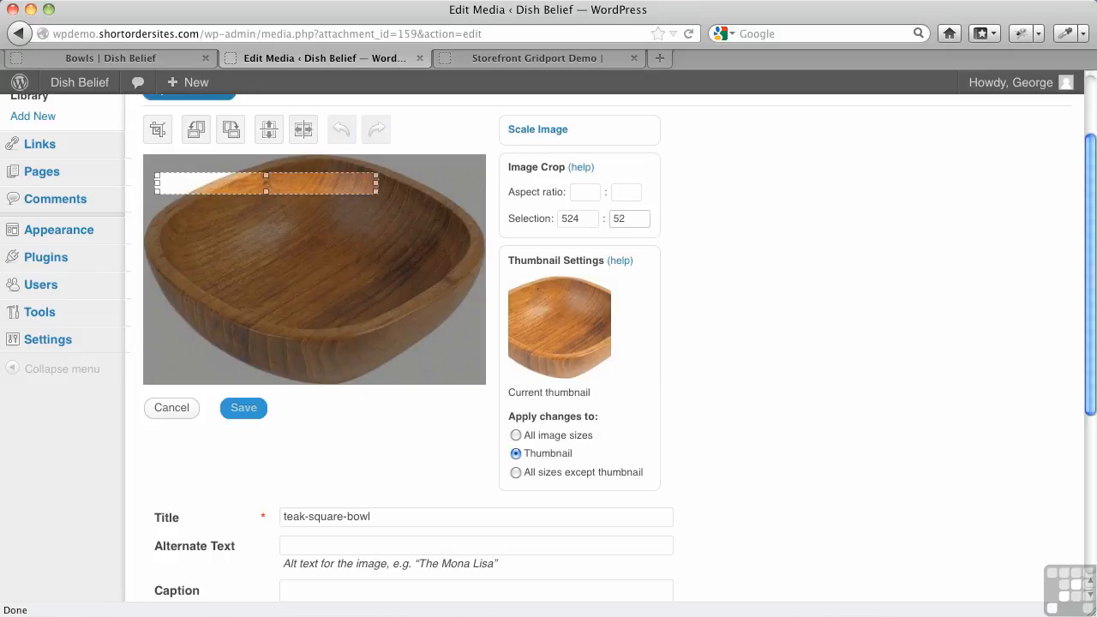
{"action": "type", "text": "4"}
Place a 538 by 538 crop selection at the image's right edge, then crop and save the thumbnail.
{"action": "left_click_drag", "start_coordinate": [314, 307], "coordinate": [428, 312]}
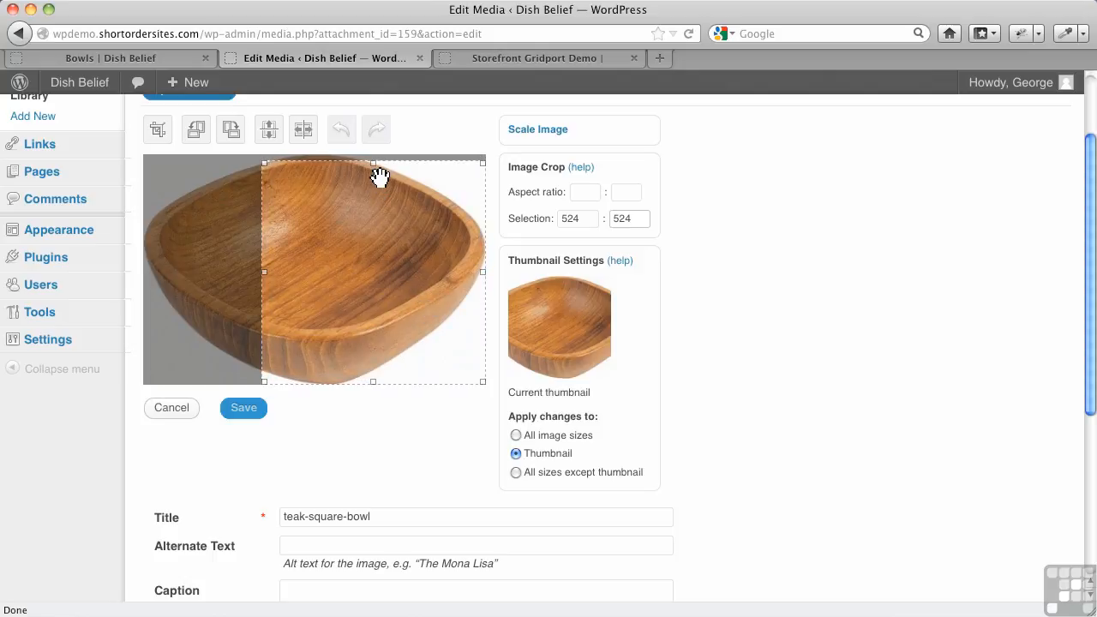
{"action": "left_click_drag", "start_coordinate": [375, 162], "coordinate": [375, 152]}
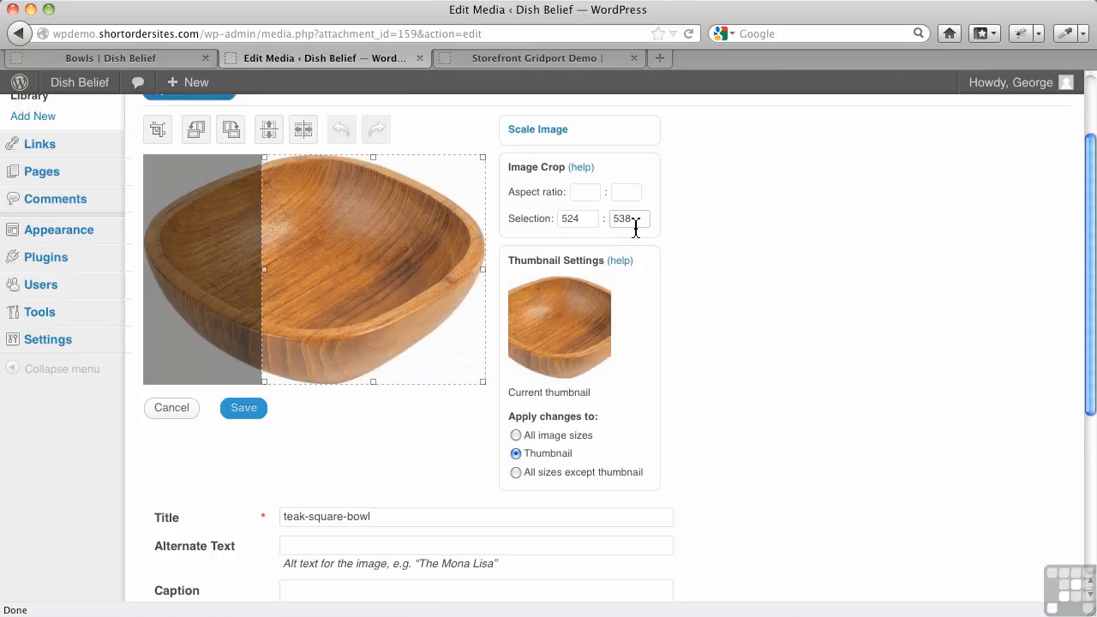
{"action": "double_click", "coordinate": [585, 215]}
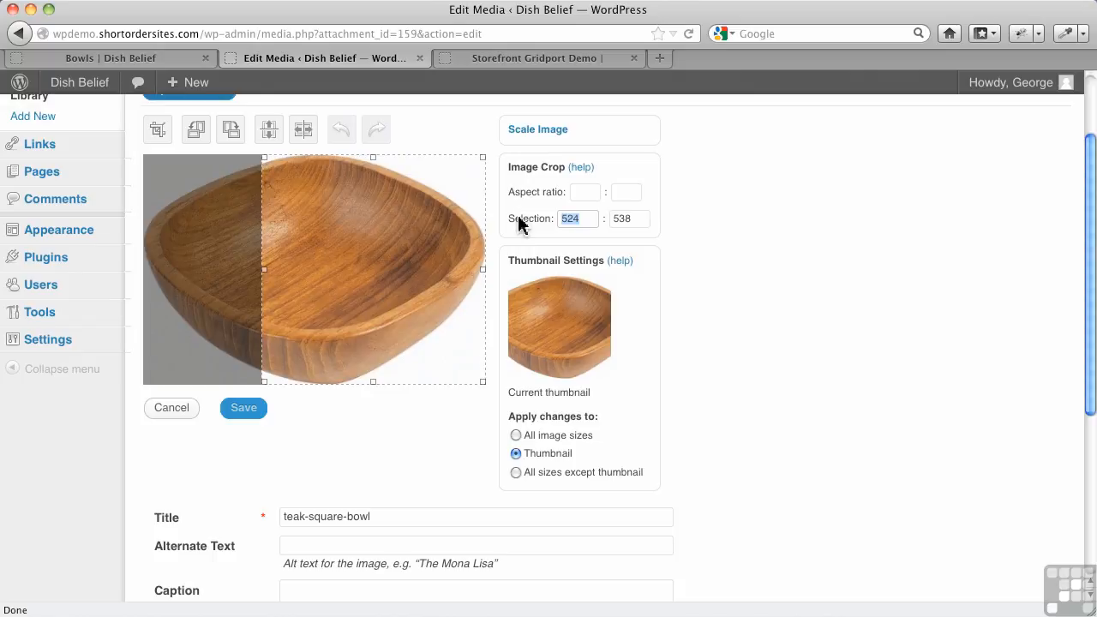
{"action": "type", "text": "538"}
{"action": "mouse_move", "coordinate": [421, 237]}
{"action": "left_mouse_down"}
{"action": "mouse_move", "coordinate": [287, 232]}
{"action": "mouse_move", "coordinate": [422, 232]}
{"action": "left_mouse_up"}
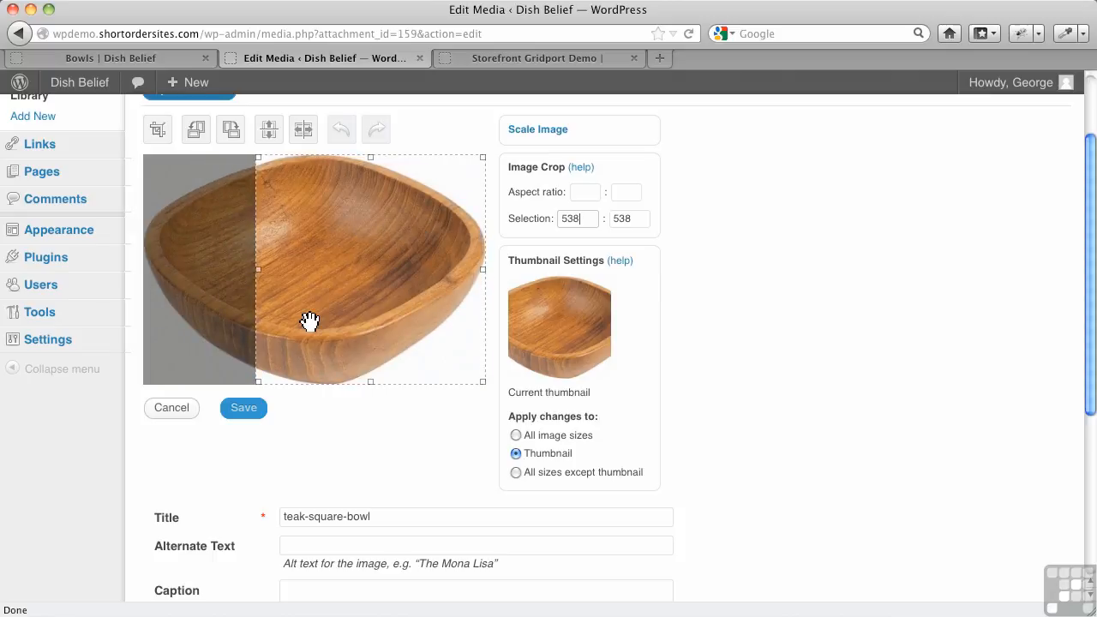
{"action": "left_click", "coordinate": [157, 137]}
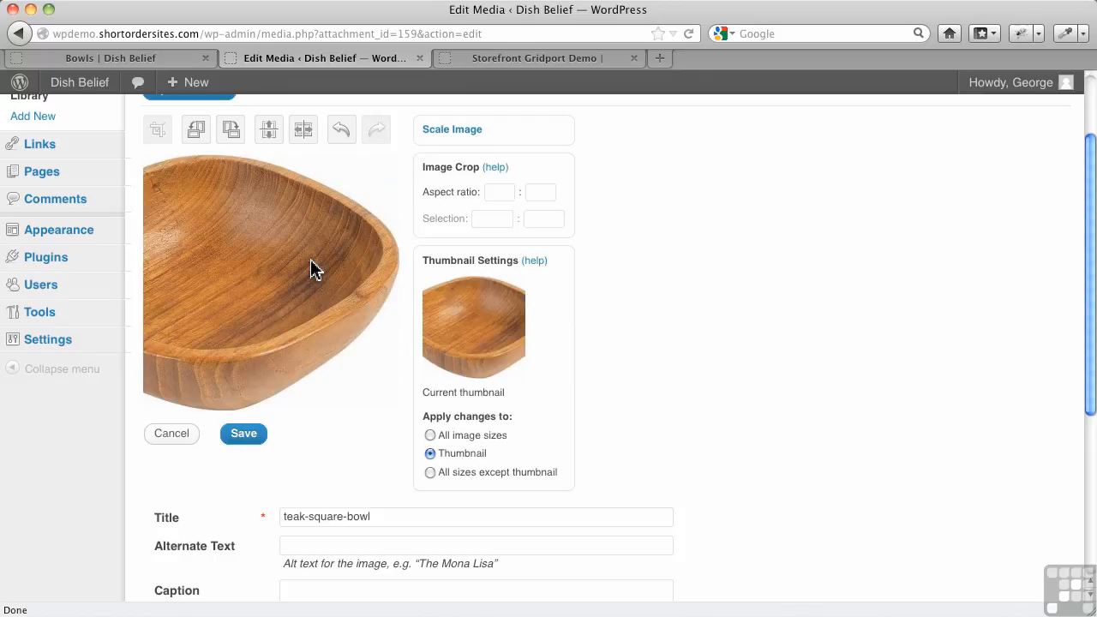
{"action": "left_click", "coordinate": [244, 434]}
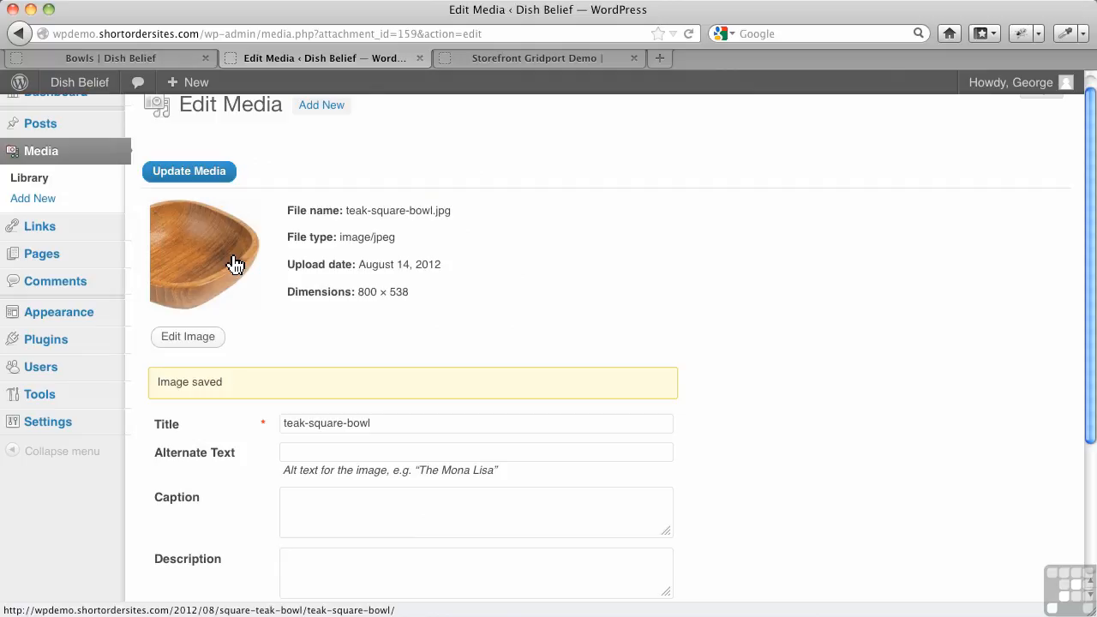
Check the teak-square-bowl thumbnail in the Media Library and its full-size image on the attachment page, and return to the library.
{"action": "scroll", "coordinate": [402, 306], "scroll_direction": "down", "scroll_amount": 5}
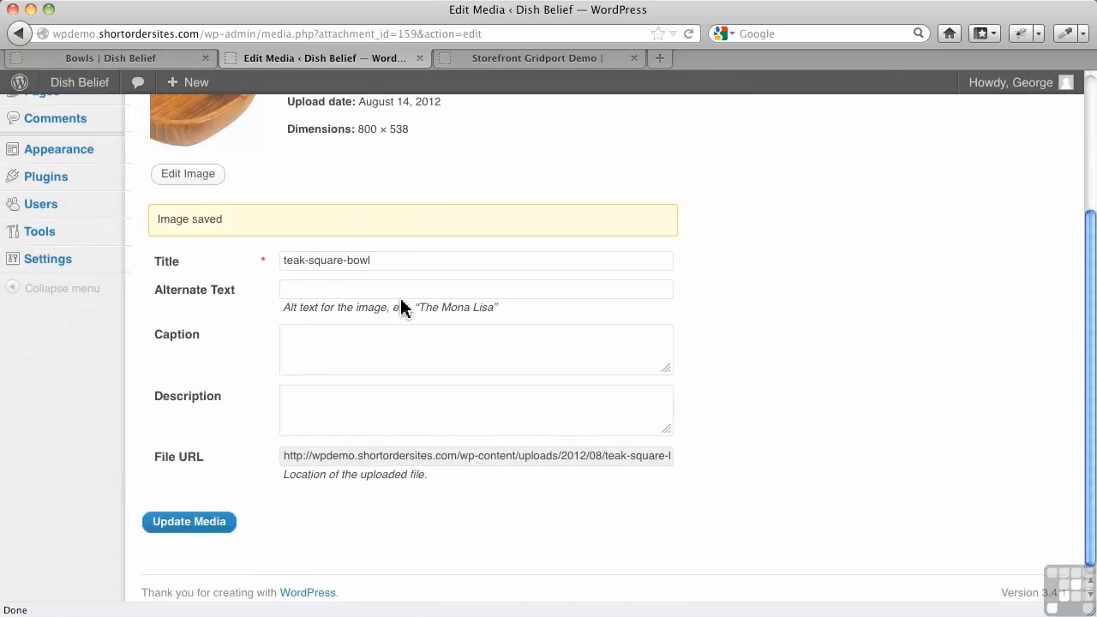
{"action": "scroll", "coordinate": [401, 300], "scroll_direction": "up", "scroll_amount": 5}
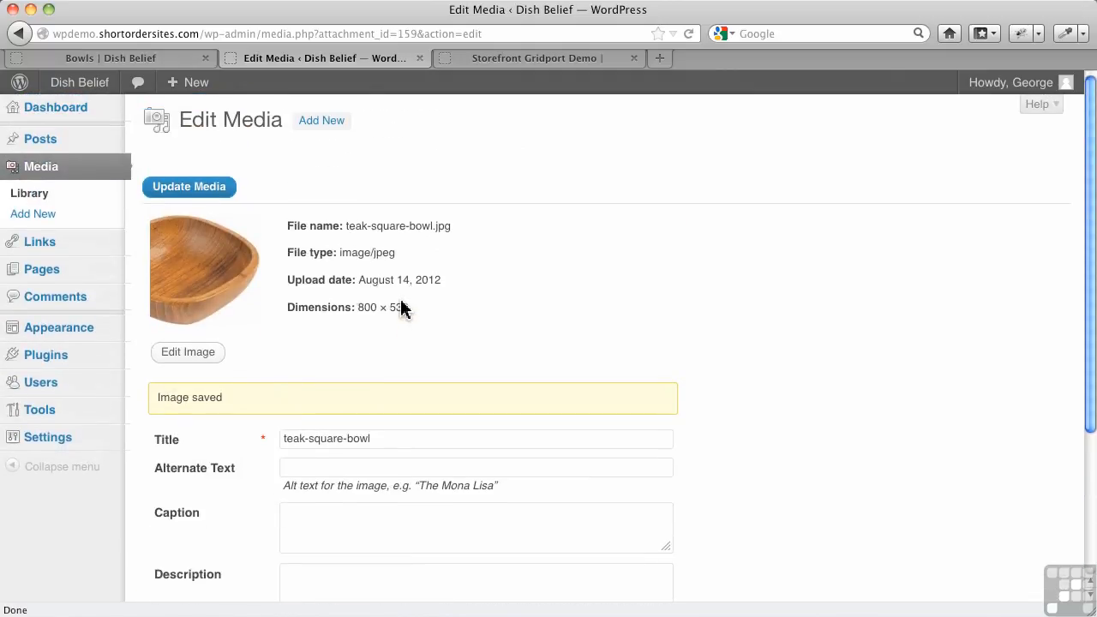
{"action": "left_click", "coordinate": [47, 196]}
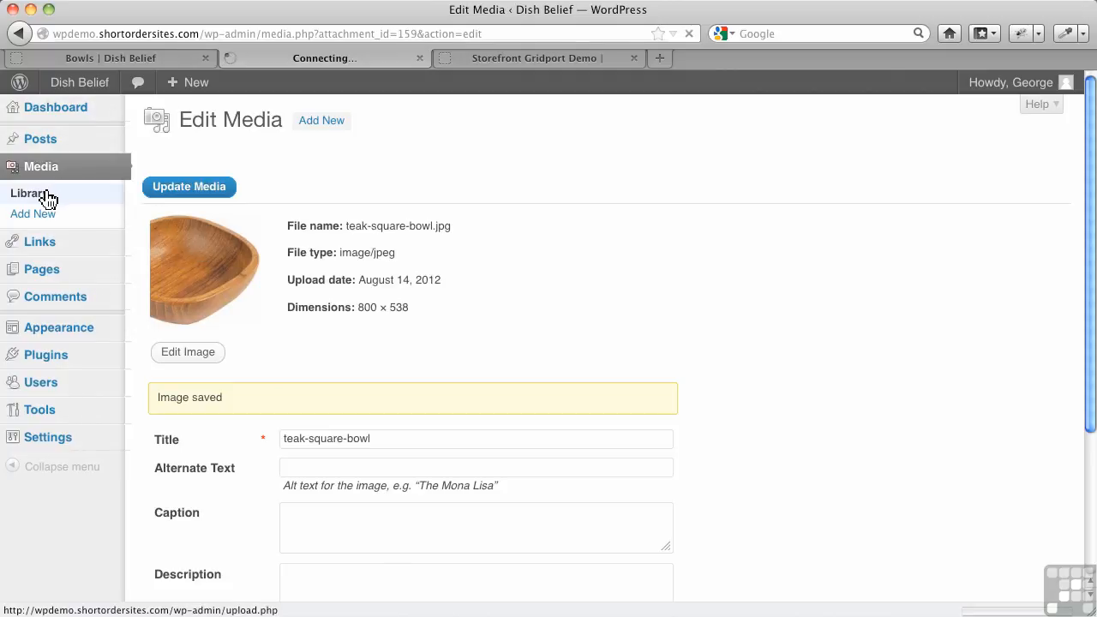
{"action": "scroll", "coordinate": [288, 441], "scroll_direction": "down", "scroll_amount": 3}
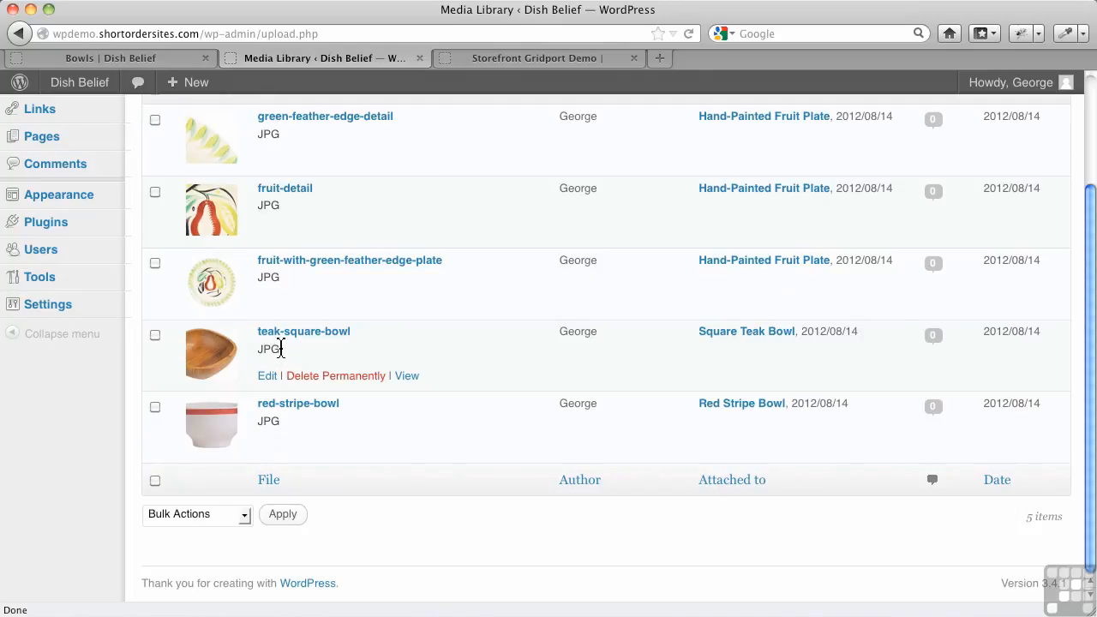
{"action": "left_click", "coordinate": [410, 383]}
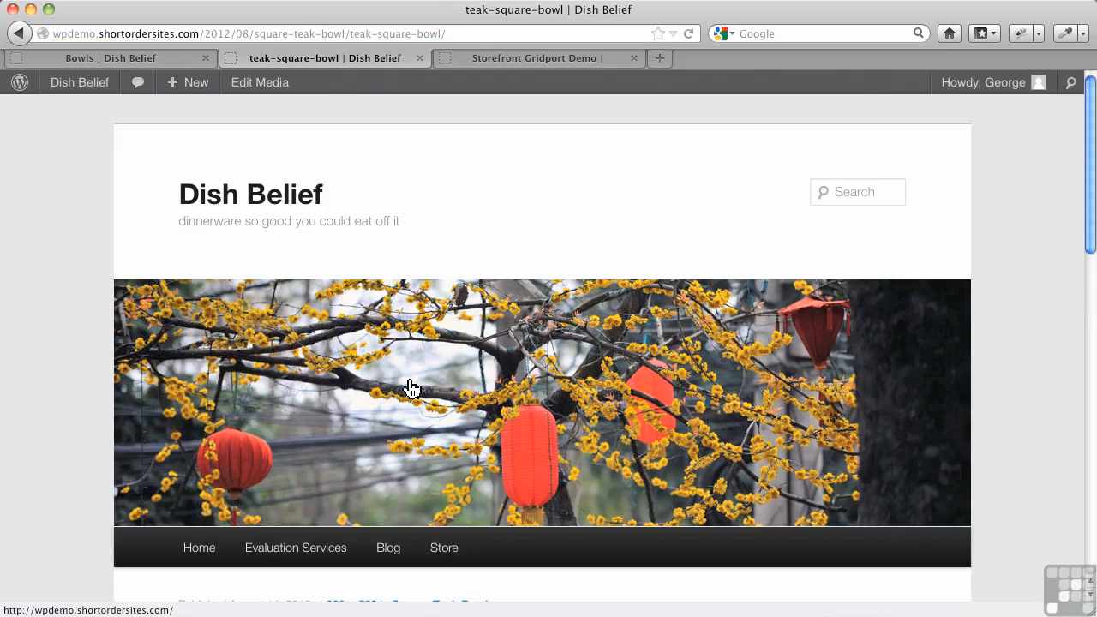
{"action": "scroll", "coordinate": [409, 387], "scroll_direction": "down", "scroll_amount": 5}
{"action": "scroll", "coordinate": [411, 391], "scroll_direction": "down", "scroll_amount": 6}
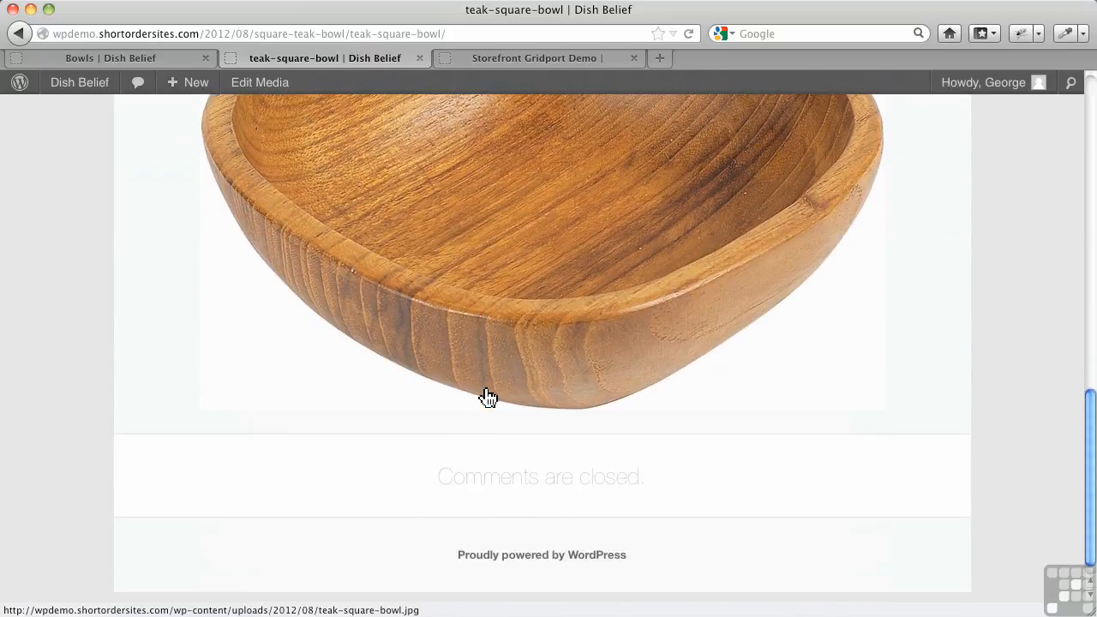
{"action": "scroll", "coordinate": [485, 397], "scroll_direction": "up", "scroll_amount": 10}
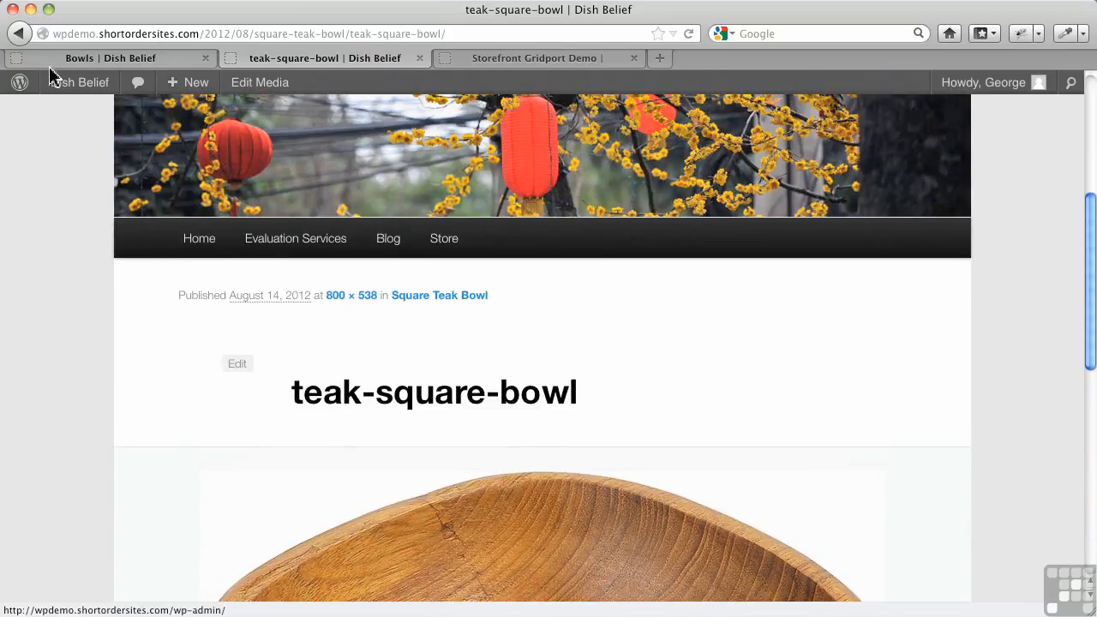
{"action": "left_click", "coordinate": [19, 33]}
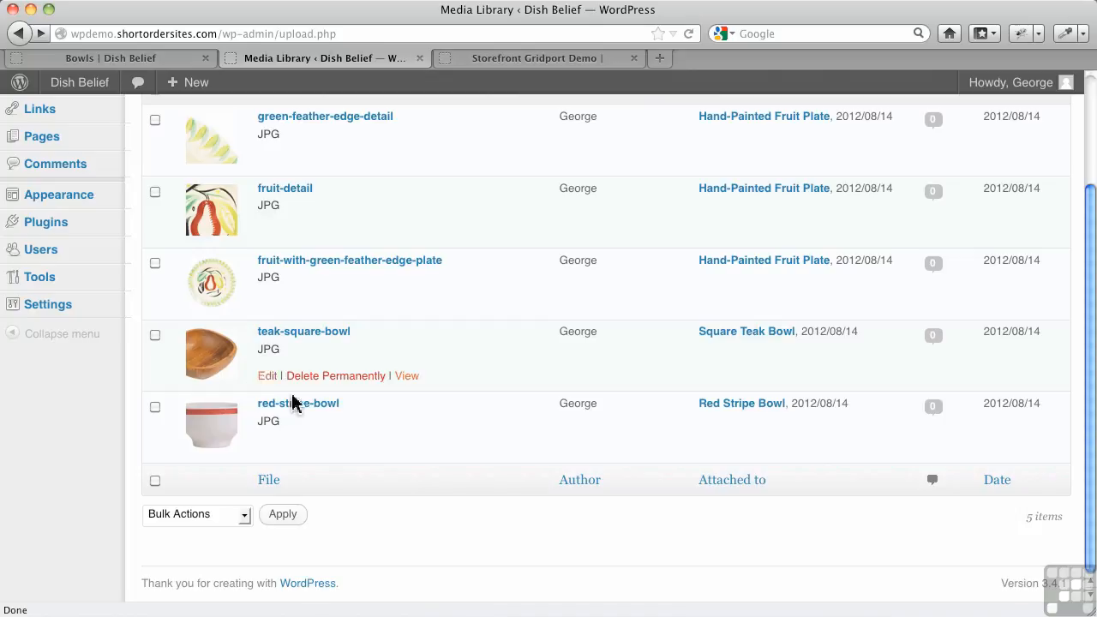
Reopen the teak-square-bowl image for image editing and choose to apply changes to the thumbnail only.
{"action": "left_click", "coordinate": [284, 342]}
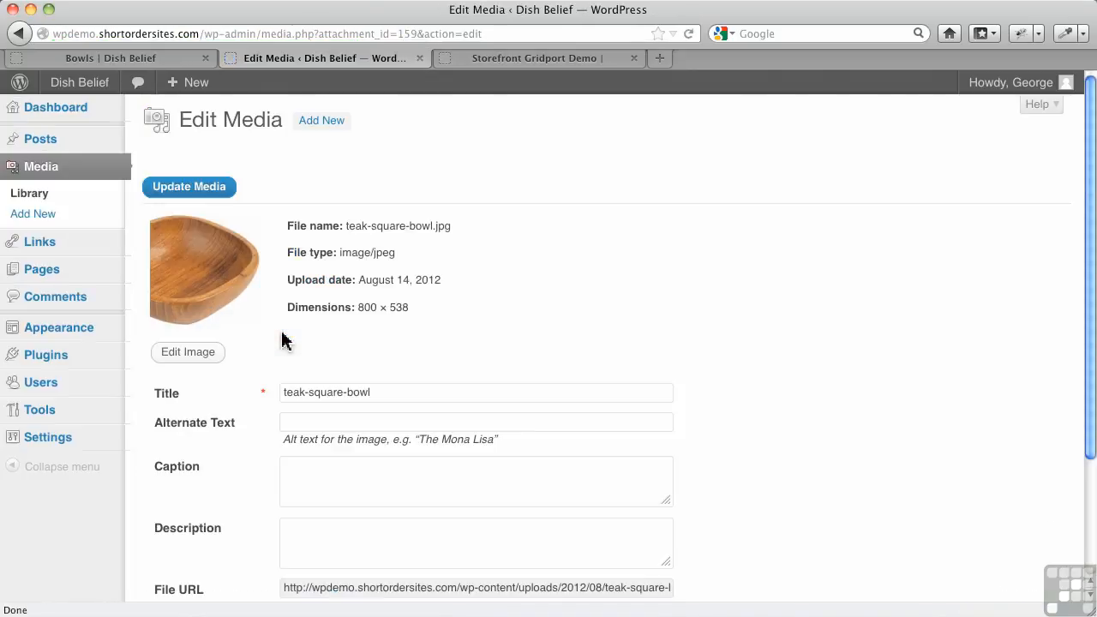
{"action": "left_click", "coordinate": [213, 358]}
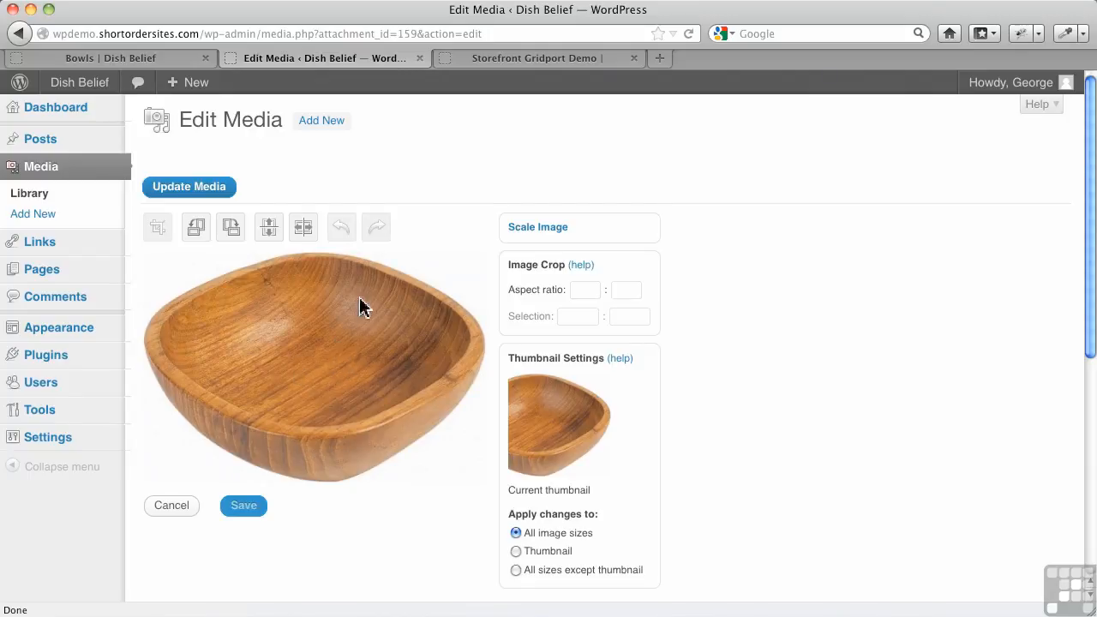
{"action": "left_click", "coordinate": [516, 552]}
Draw a crop selection covering the whole bowl image at 800 by 538, and crop and save the thumbnail.
{"action": "left_click_drag", "start_coordinate": [161, 267], "coordinate": [504, 460]}
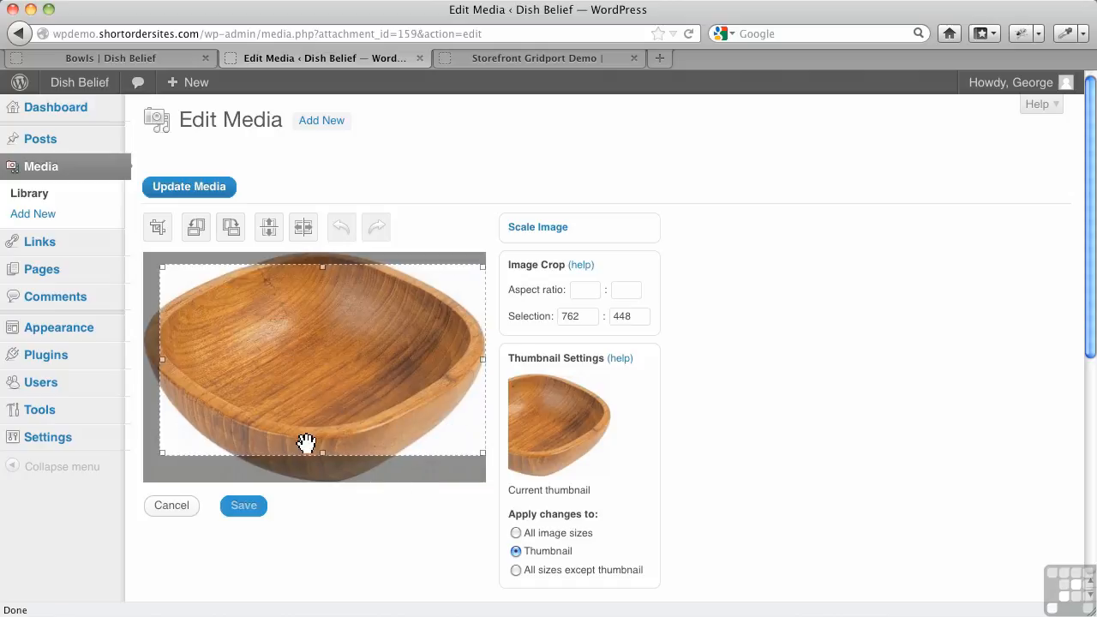
{"action": "left_click_drag", "start_coordinate": [328, 456], "coordinate": [338, 514]}
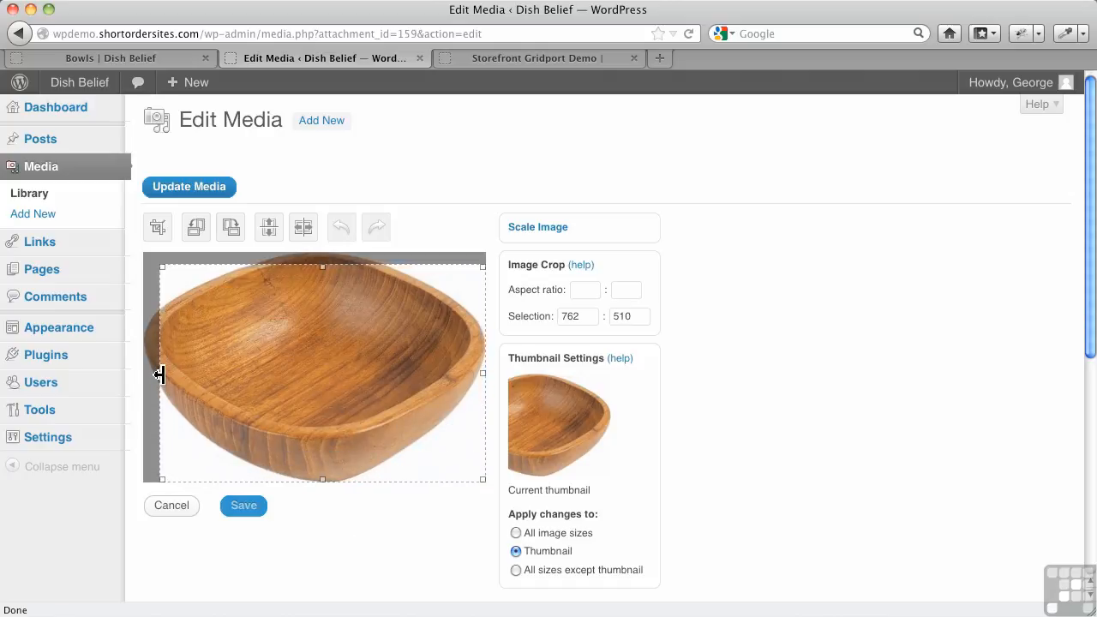
{"action": "left_click_drag", "start_coordinate": [157, 375], "coordinate": [120, 374]}
{"action": "left_click_drag", "start_coordinate": [286, 261], "coordinate": [318, 243]}
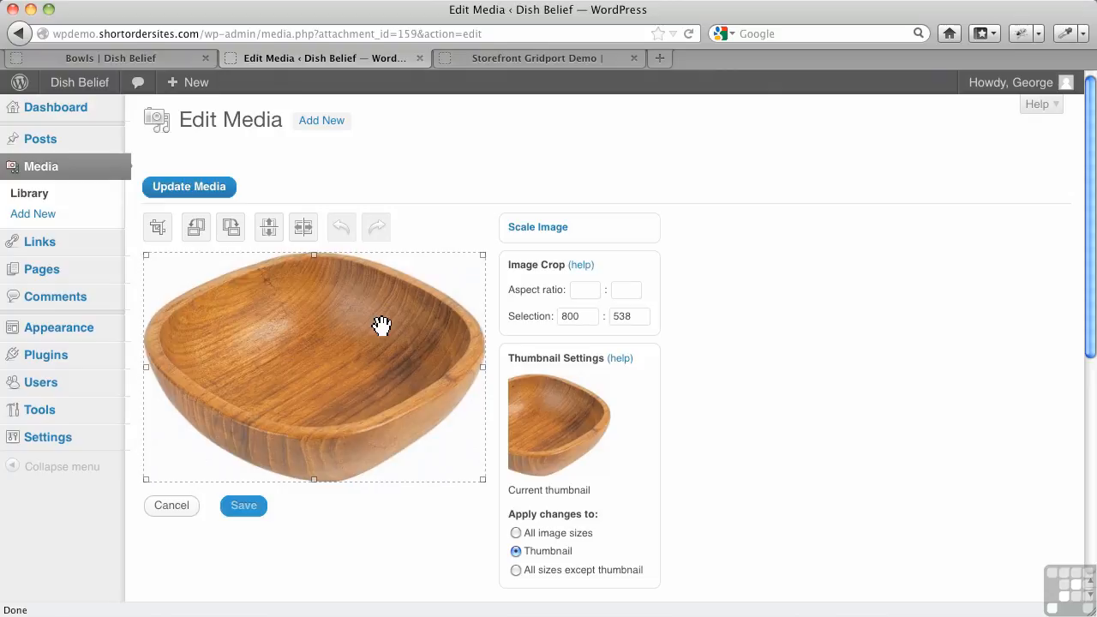
{"action": "left_click", "coordinate": [155, 233]}
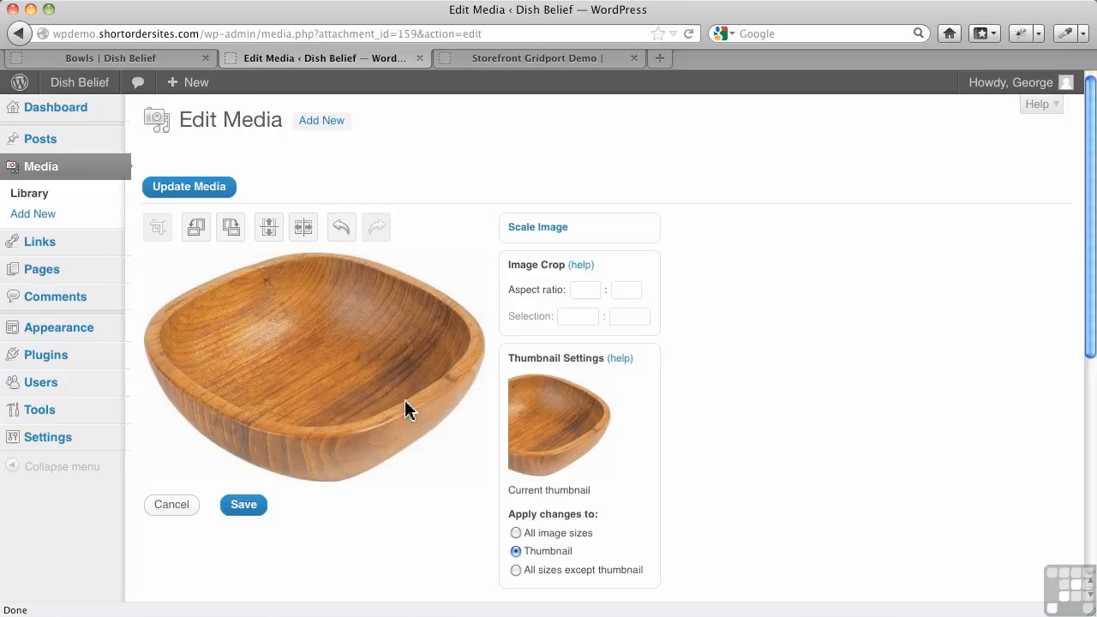
{"action": "left_click", "coordinate": [260, 511]}
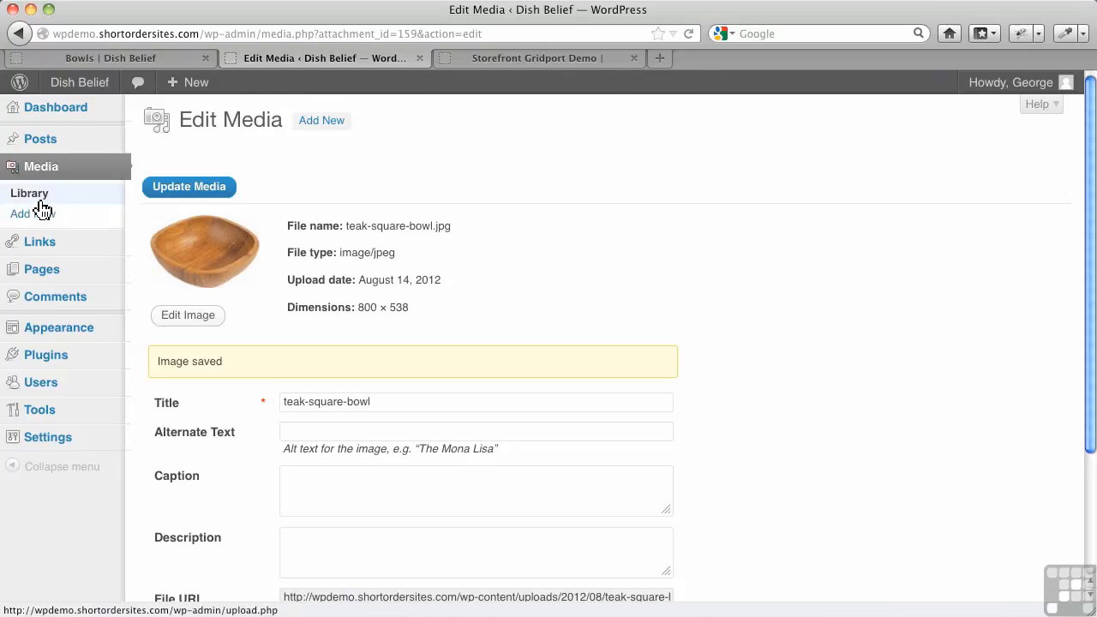
Start a new post and open the teak-square-bowl image's details from the Media Library in the Add Media dialog.
{"action": "mouse_move", "coordinate": [111, 151]}
{"action": "left_click", "coordinate": [163, 161]}
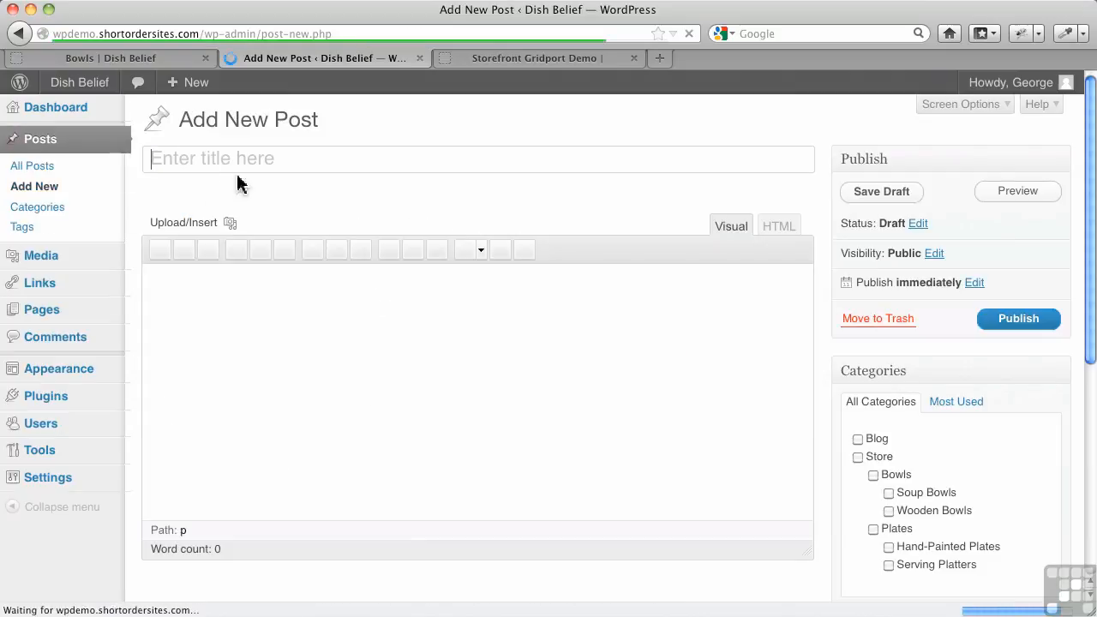
{"action": "left_click", "coordinate": [232, 224]}
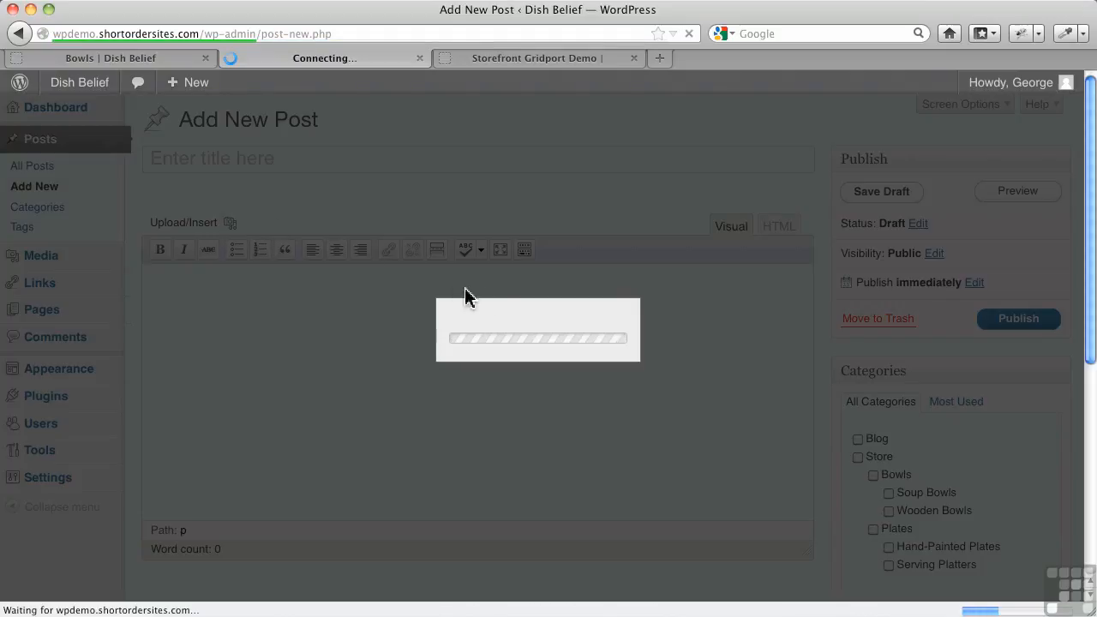
{"action": "left_click", "coordinate": [479, 163]}
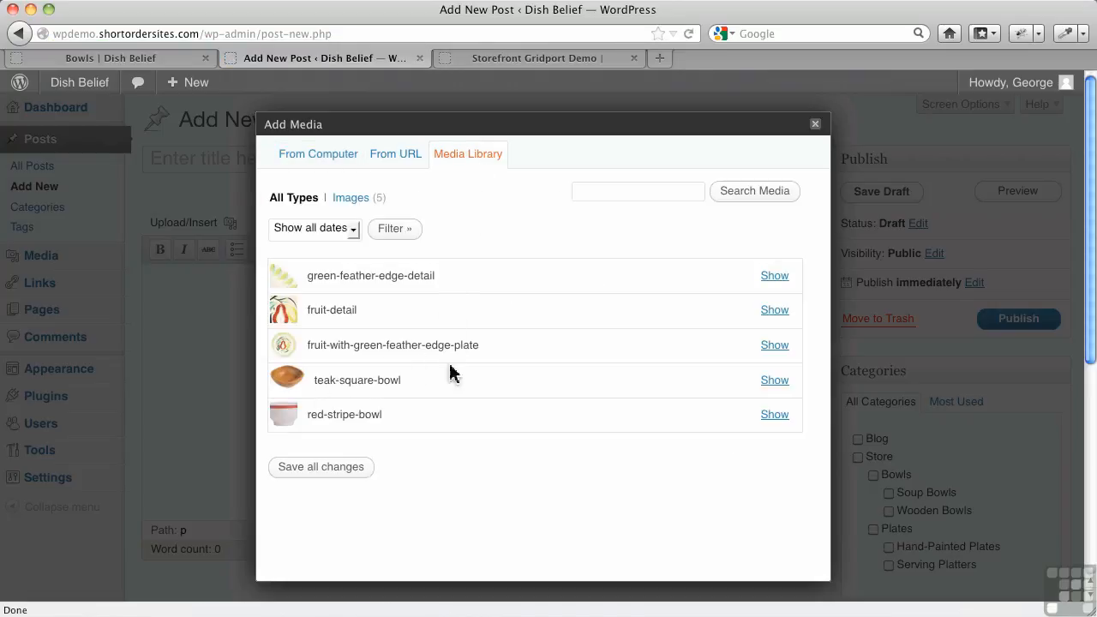
{"action": "left_click", "coordinate": [781, 386]}
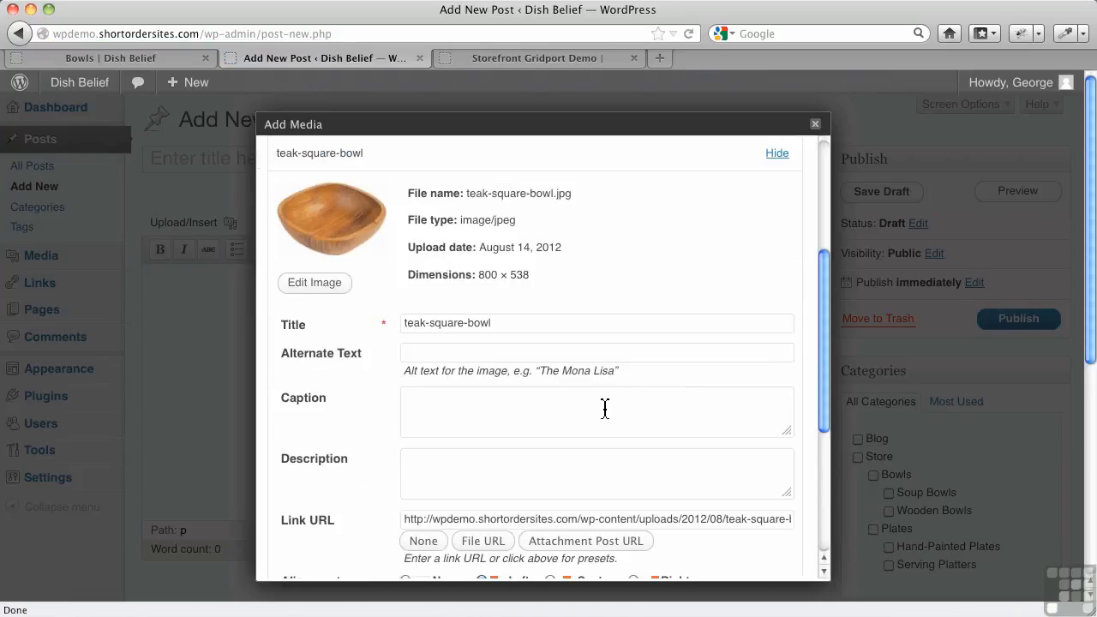
Review the teak-square-bowl image's link, alignment and size options and its preview, and close the Add Media dialog without inserting it.
{"action": "scroll", "coordinate": [596, 409], "scroll_direction": "down", "scroll_amount": 3}
{"action": "scroll", "coordinate": [591, 411], "scroll_direction": "down", "scroll_amount": 3}
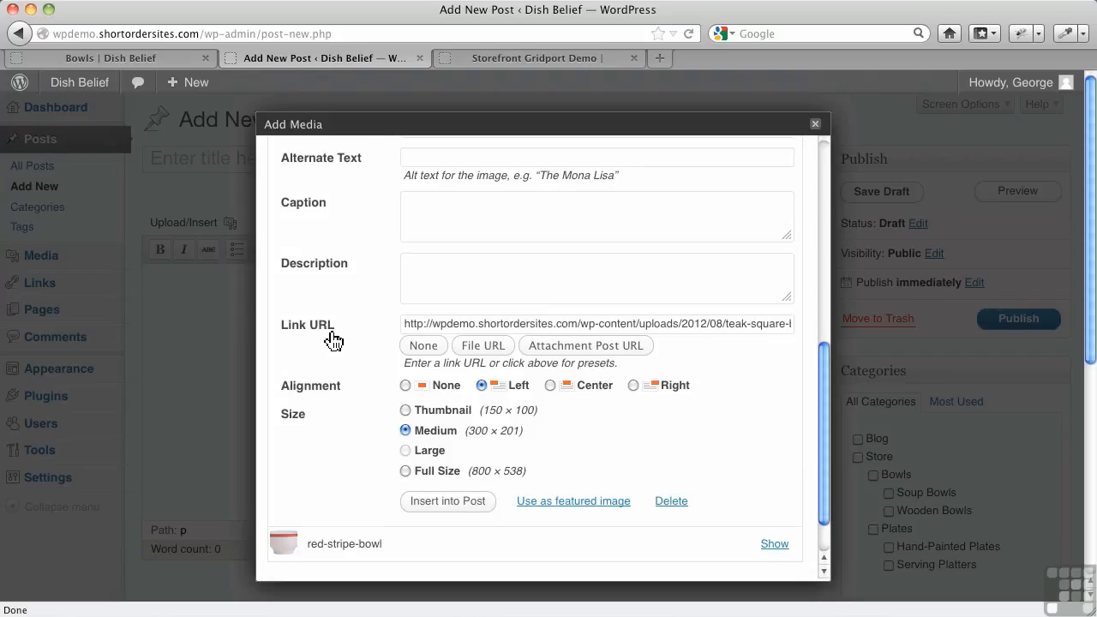
{"action": "scroll", "coordinate": [331, 337], "scroll_direction": "up", "scroll_amount": 5}
{"action": "scroll", "coordinate": [364, 345], "scroll_direction": "up", "scroll_amount": 2}
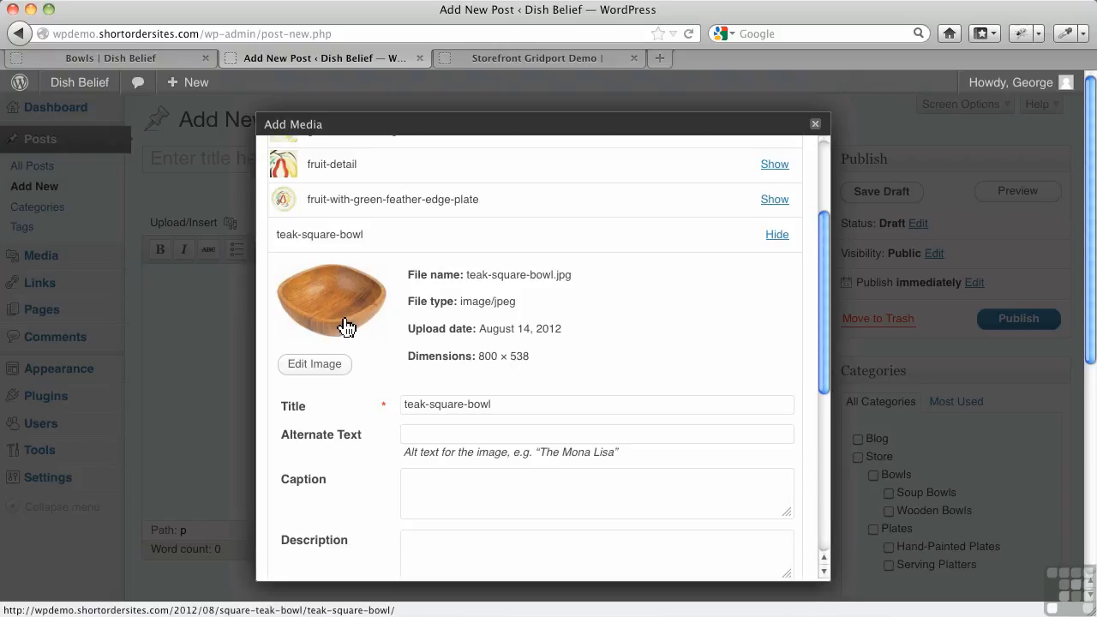
{"action": "left_click", "coordinate": [815, 126]}
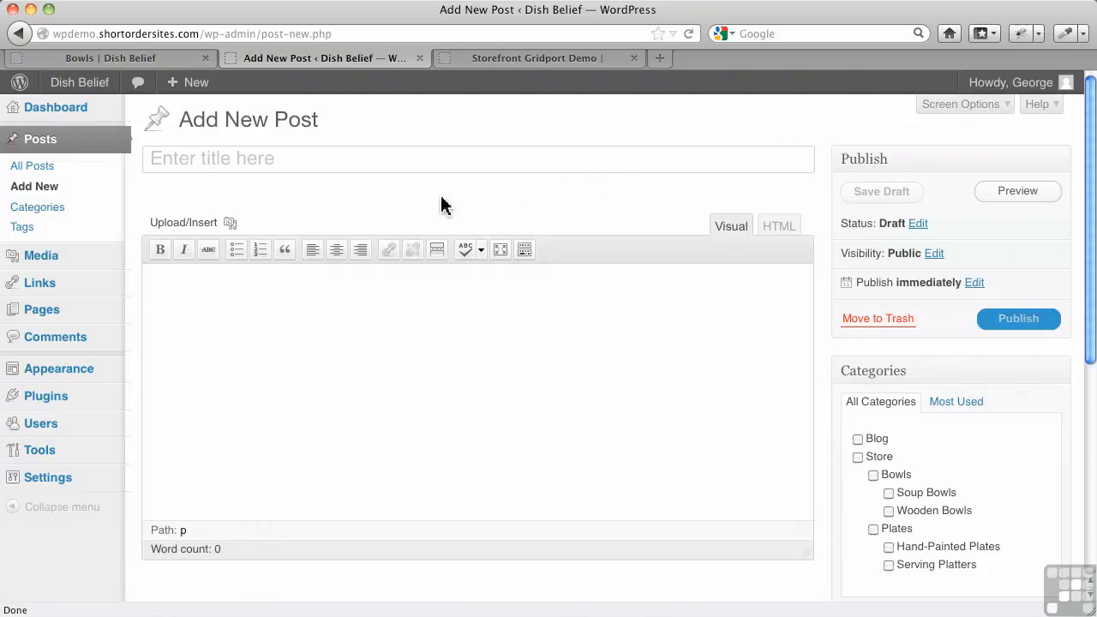